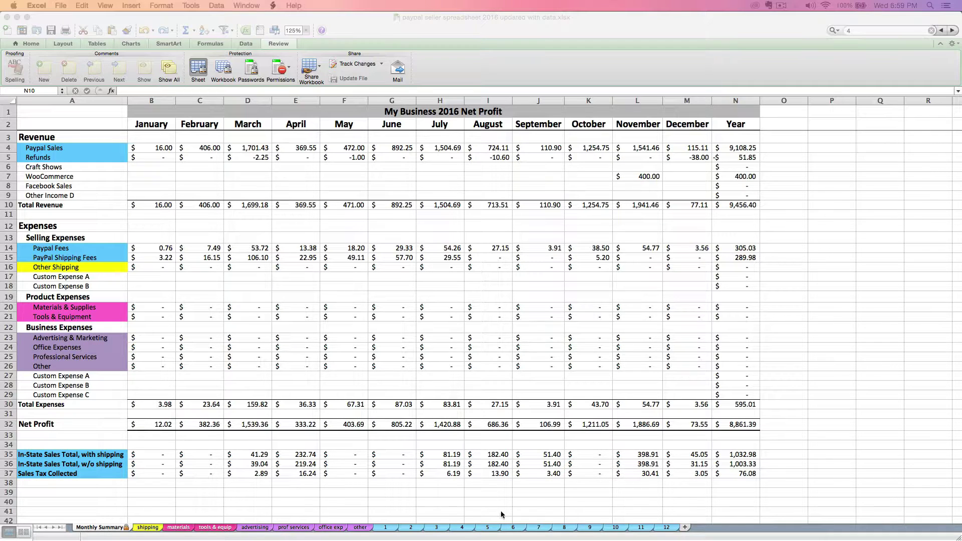
# Step: Point out the Paypal Fees and PayPal Shipping Fees expense rows in the spreadsheet
pyautogui.click(84, 250)
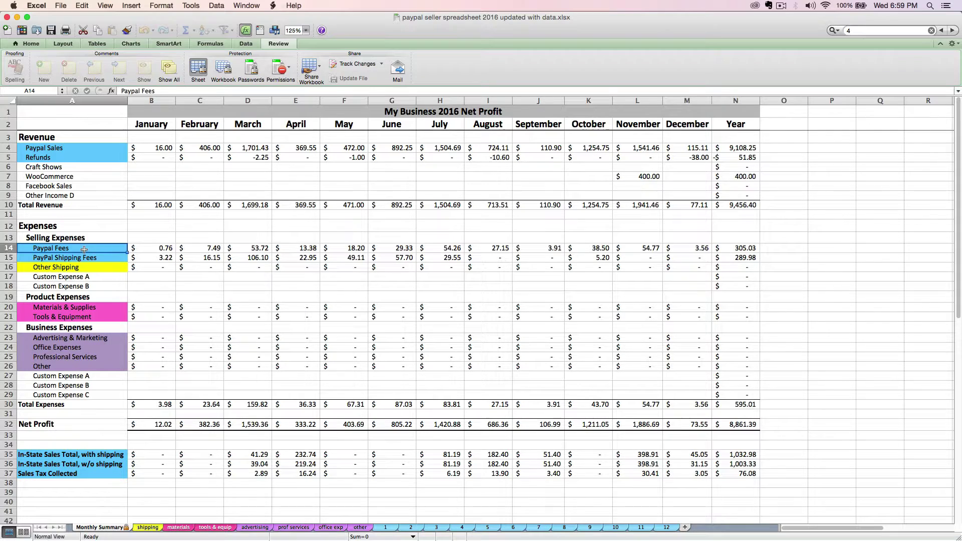
pyautogui.click(99, 259)
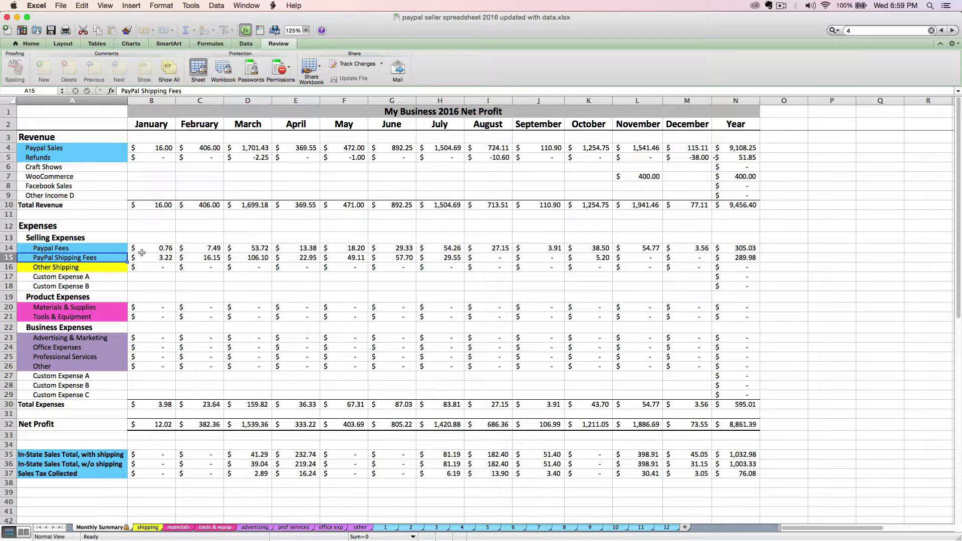
pyautogui.click(109, 248)
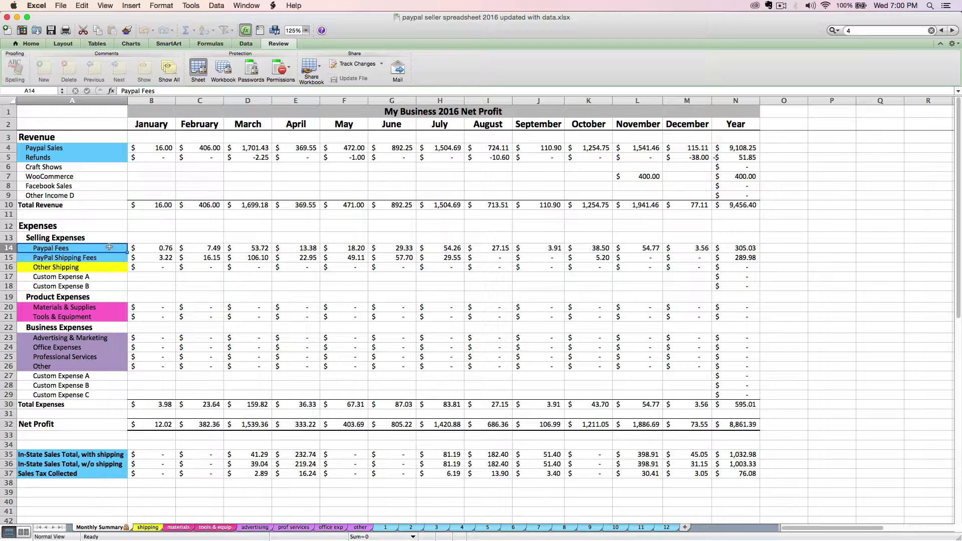
pyautogui.click(100, 259)
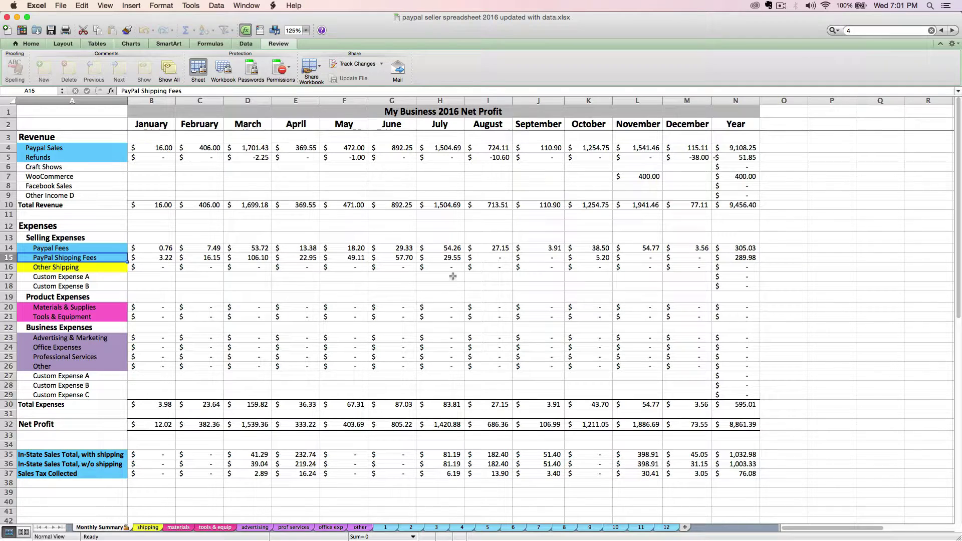
# Step: In Safari's PayPal Reports, go to Statements and open the monthly statements list
pyautogui.press('super+Tab')
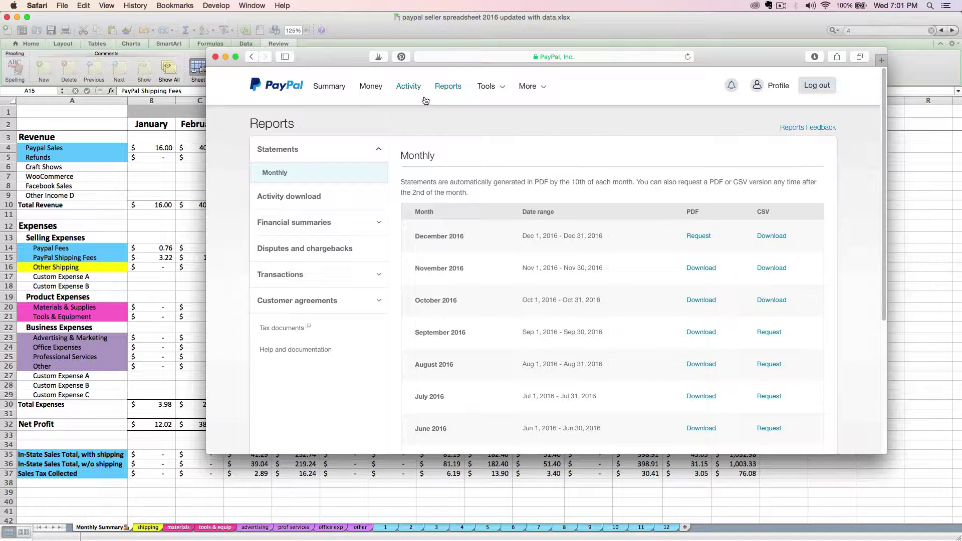
pyautogui.click(305, 155)
pyautogui.click(513, 226)
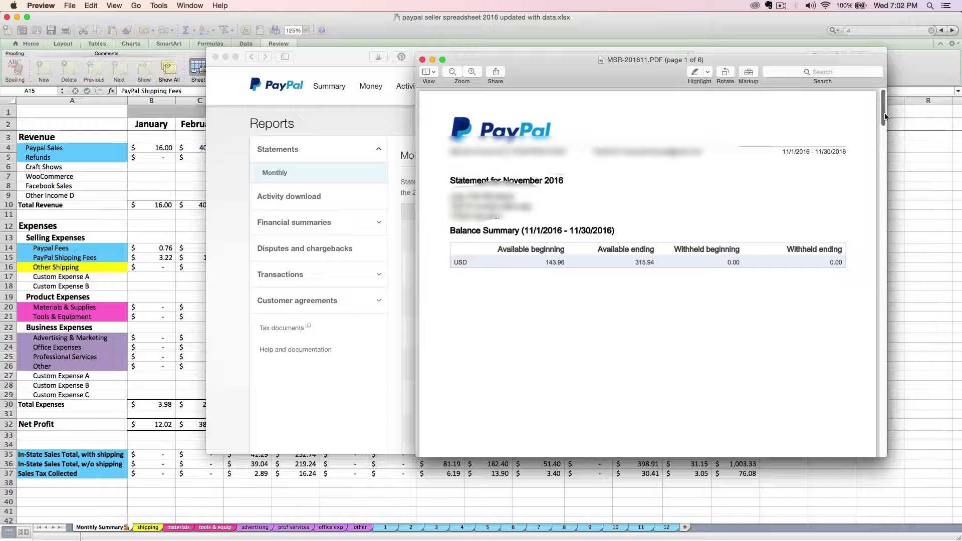
# Step: Scroll the November 2016 statement to page 4, the USD Transaction History listing fees
pyautogui.moveTo(884, 117); pyautogui.dragTo(883, 297)
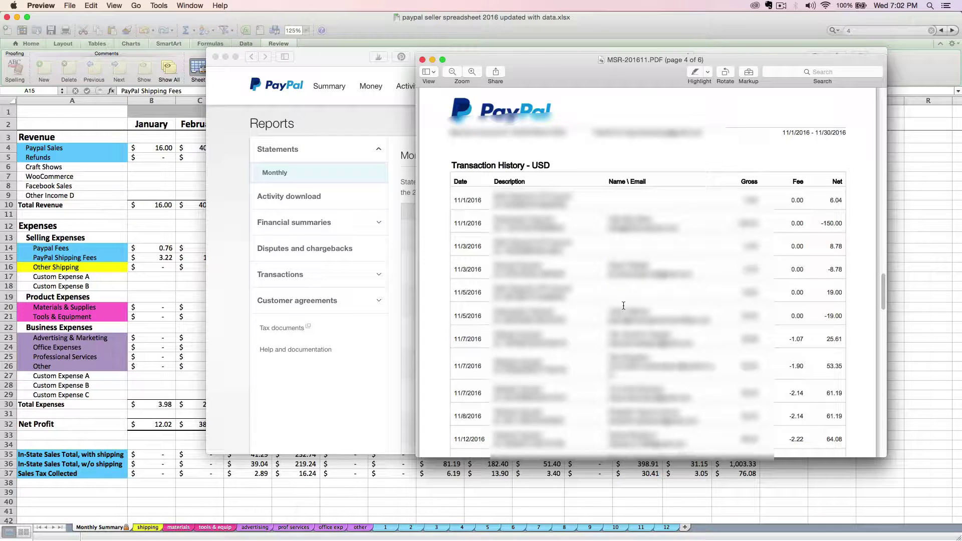
# Step: Switch from Preview back to the Excel net profit workbook
pyautogui.press('super+Tab')
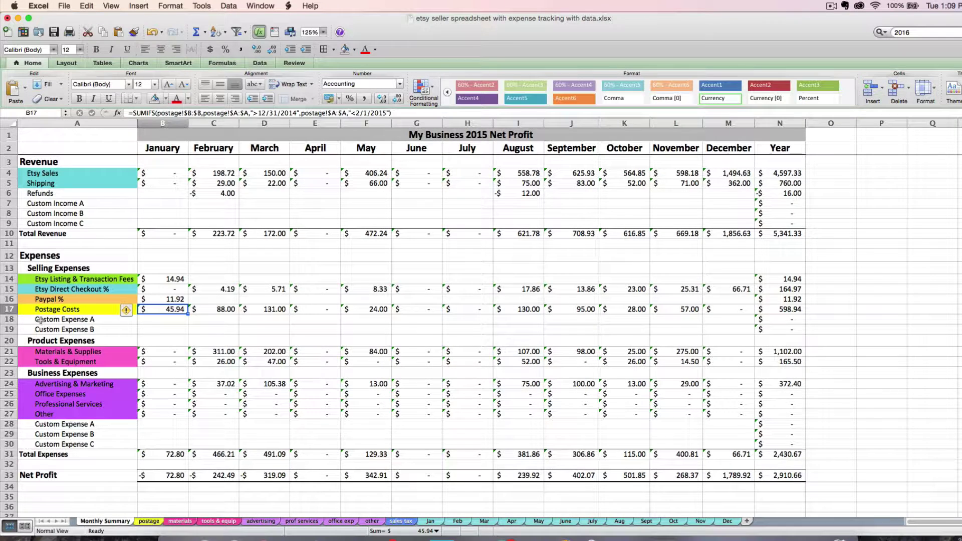
# Step: Highlight the custom selling and business expense rows and the Other row, then show the 'other' sheet
pyautogui.moveTo(40, 321); pyautogui.dragTo(46, 326)
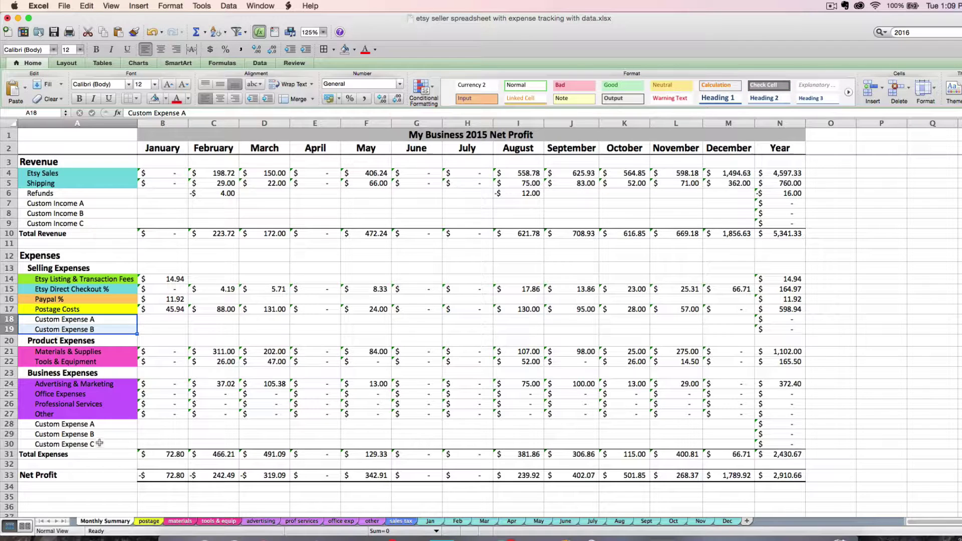
pyautogui.moveTo(97, 425); pyautogui.dragTo(98, 443)
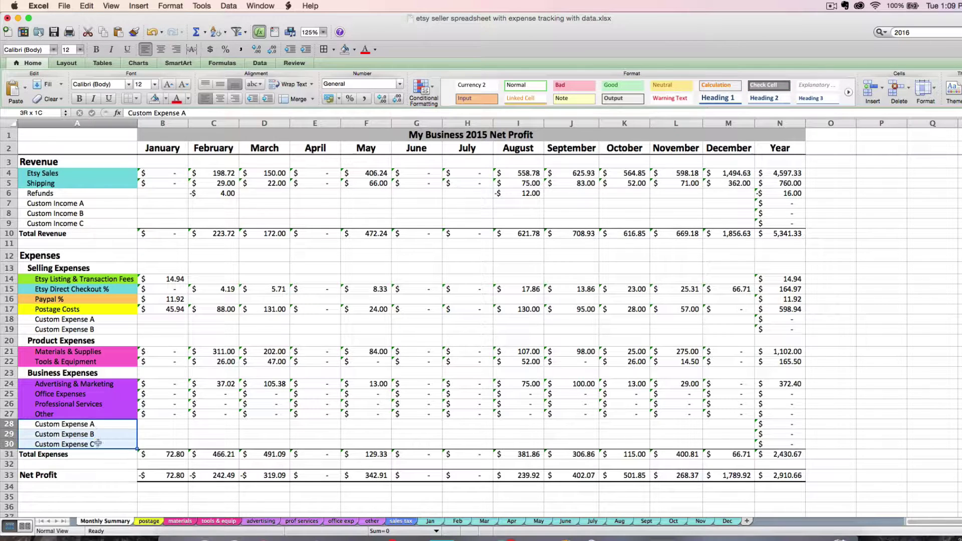
pyautogui.click(91, 316)
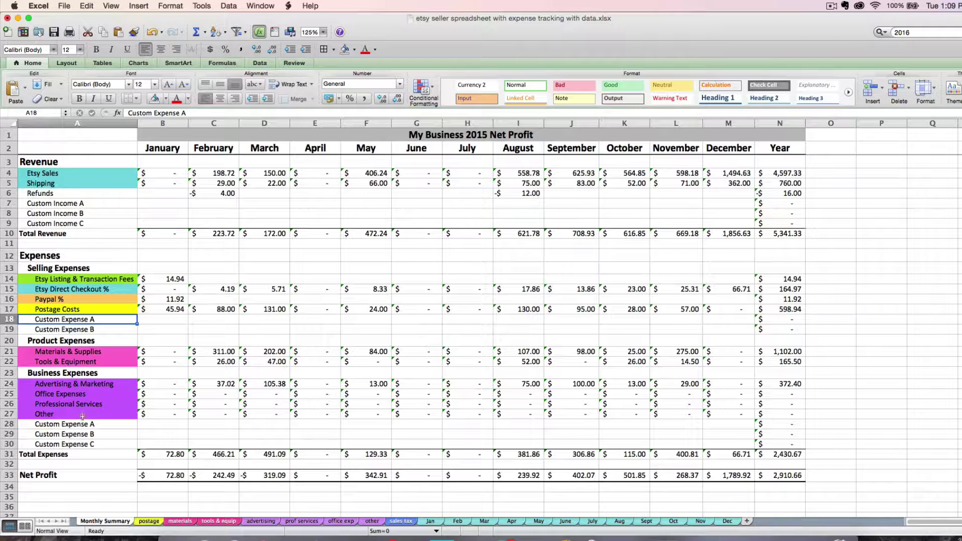
pyautogui.moveTo(85, 425); pyautogui.dragTo(87, 443)
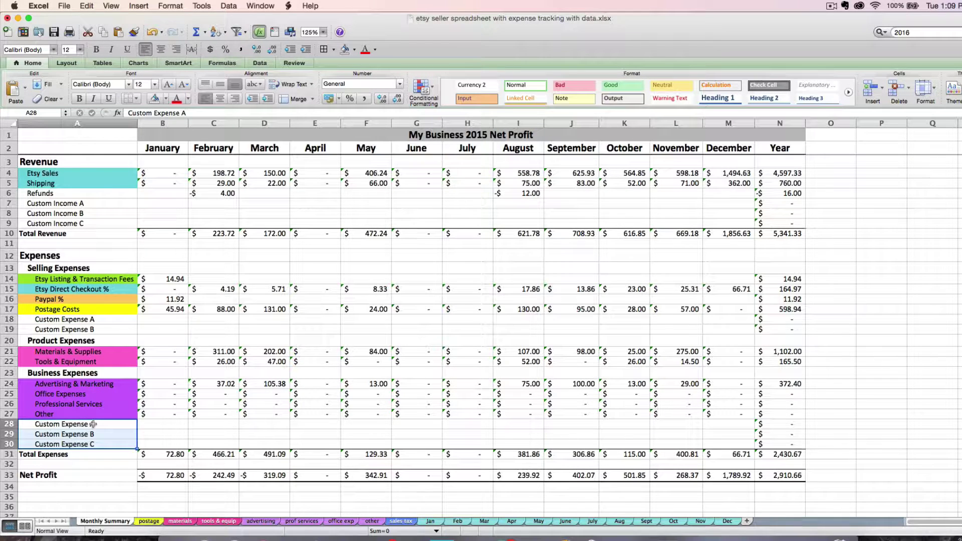
pyautogui.click(92, 414)
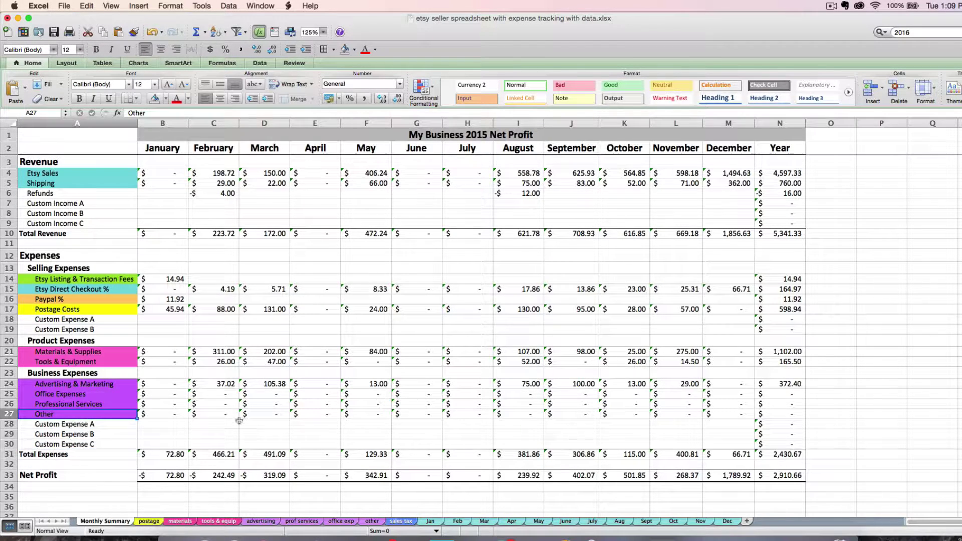
pyautogui.click(372, 521)
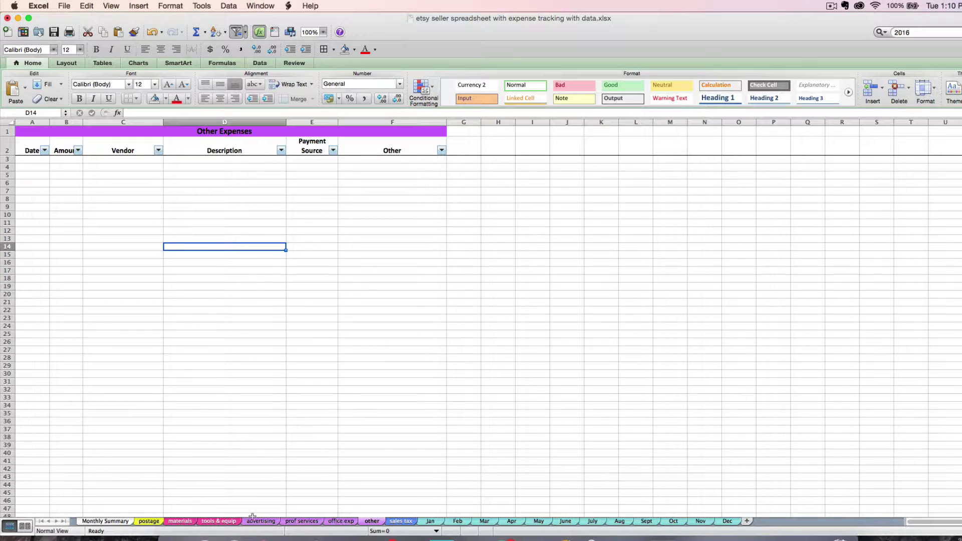
# Step: Look through the postage, advertising and other sheets, ending on Monthly Summary
pyautogui.click(148, 523)
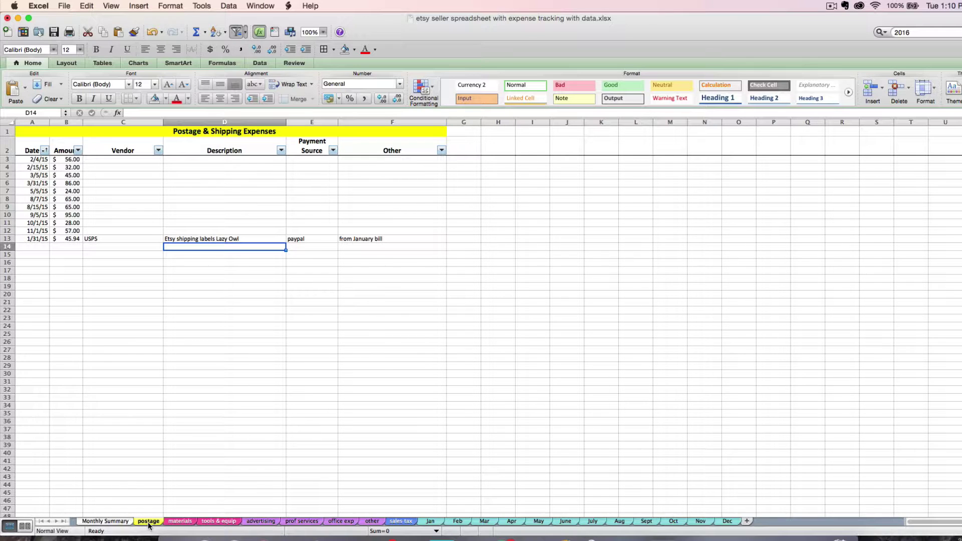
pyautogui.click(269, 522)
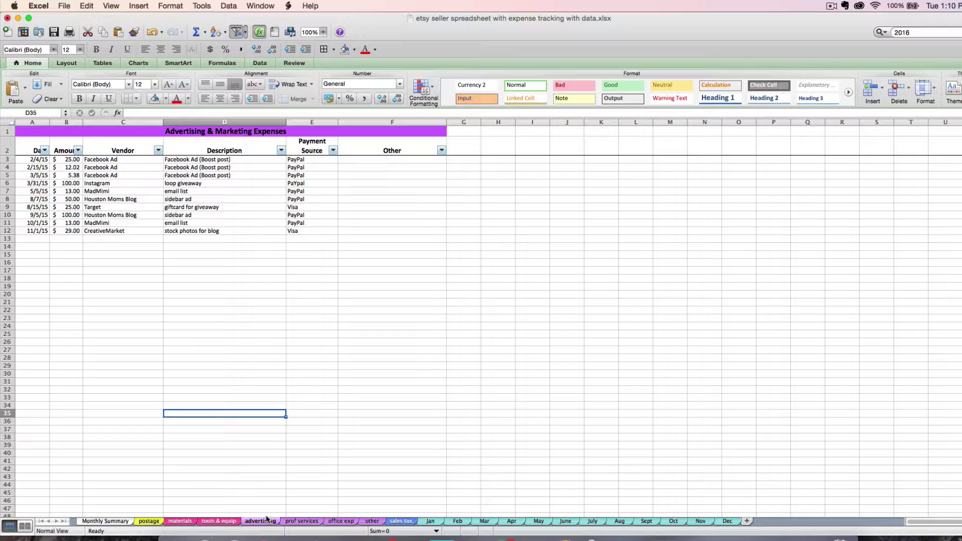
pyautogui.click(371, 524)
pyautogui.click(107, 521)
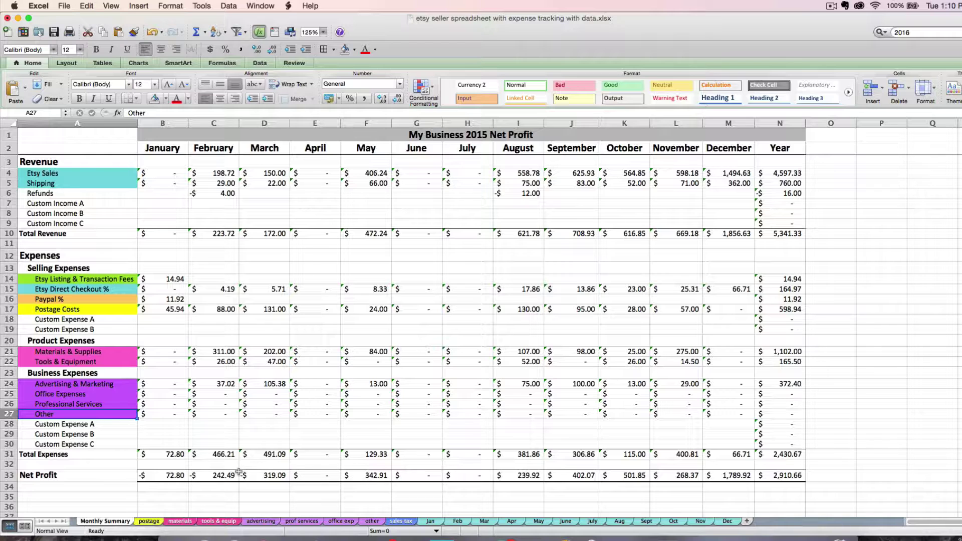
# Step: Switch to the advertising sheet with ten 2015 Advertising & Marketing expenses
pyautogui.click(252, 521)
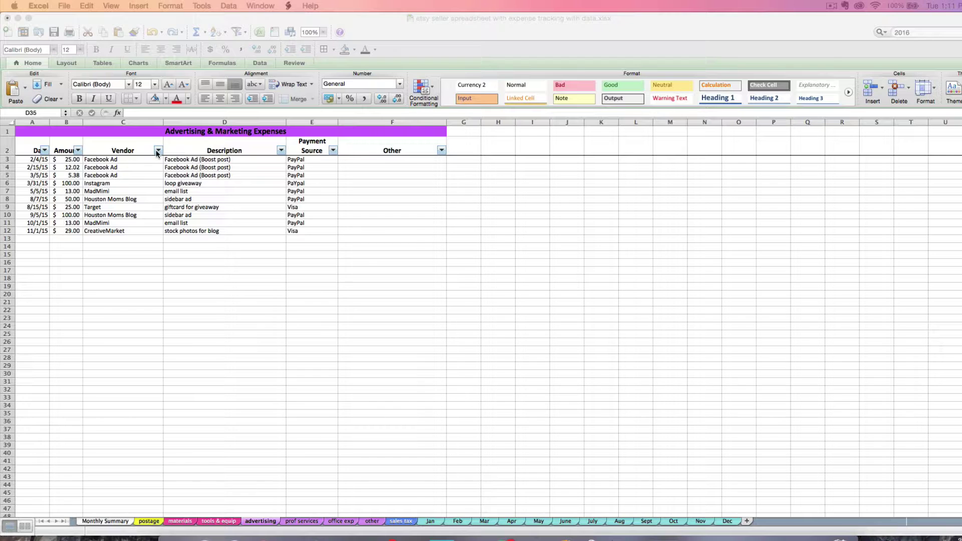
# Step: Sort the advertising expenses by Vendor ascending, CreativeMarket through Target, and select the vendor entries
pyautogui.click(46, 152)
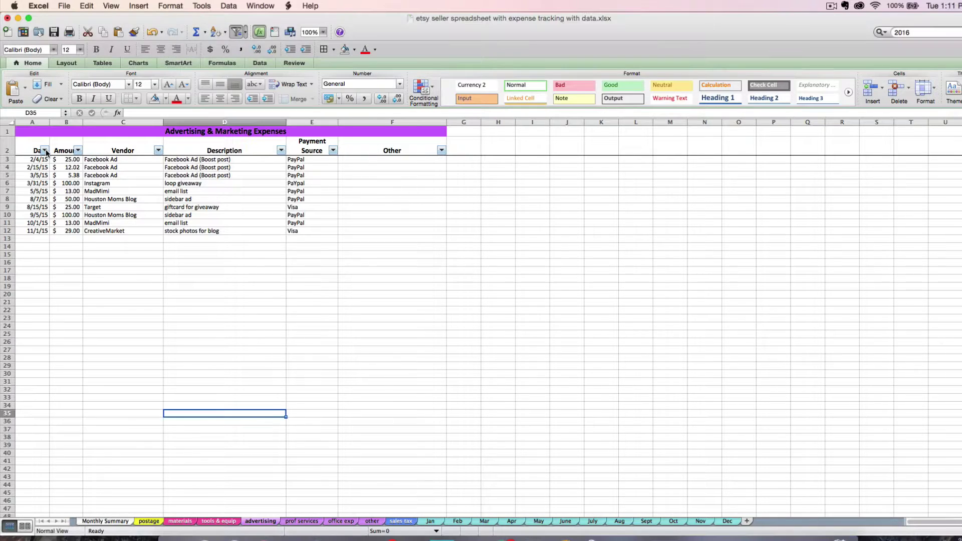
pyautogui.click(158, 150)
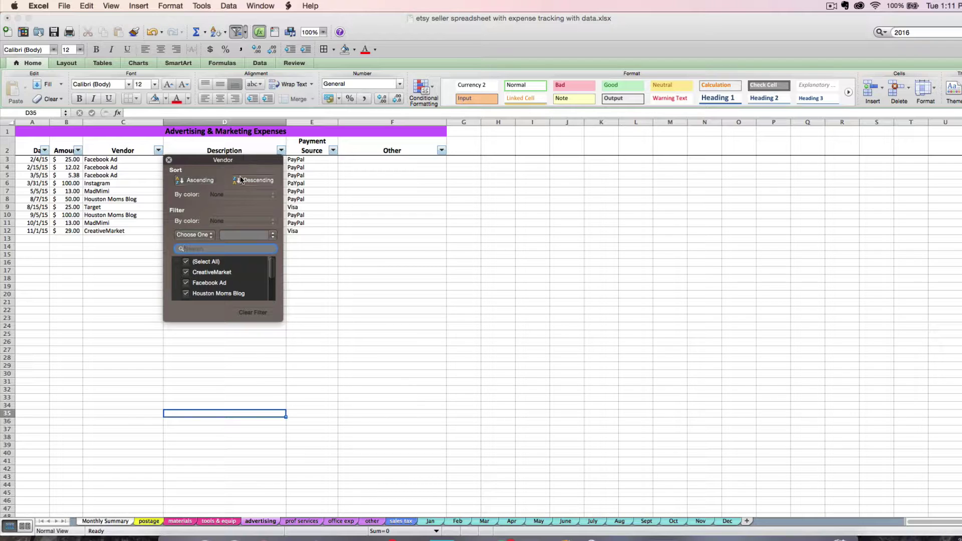
pyautogui.click(186, 182)
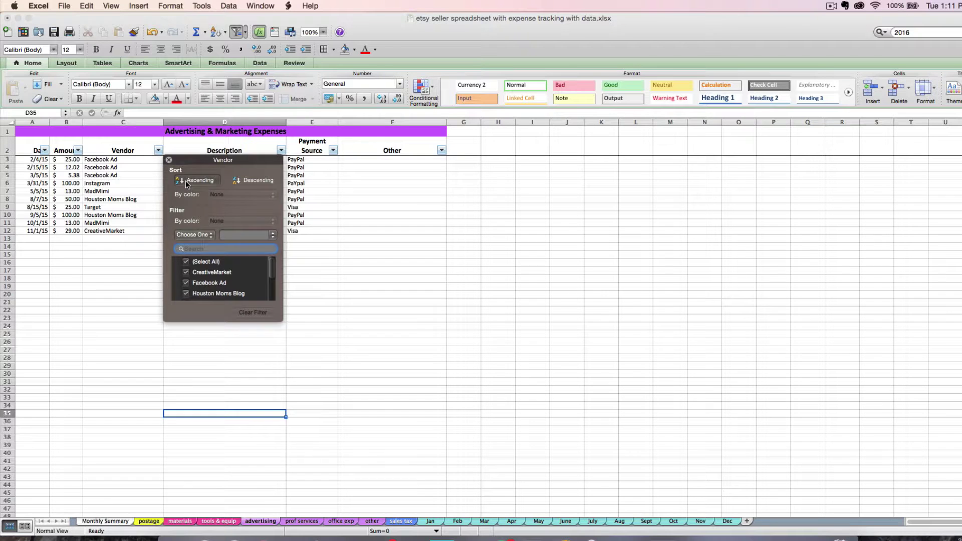
pyautogui.click(169, 161)
pyautogui.moveTo(125, 160); pyautogui.dragTo(125, 232)
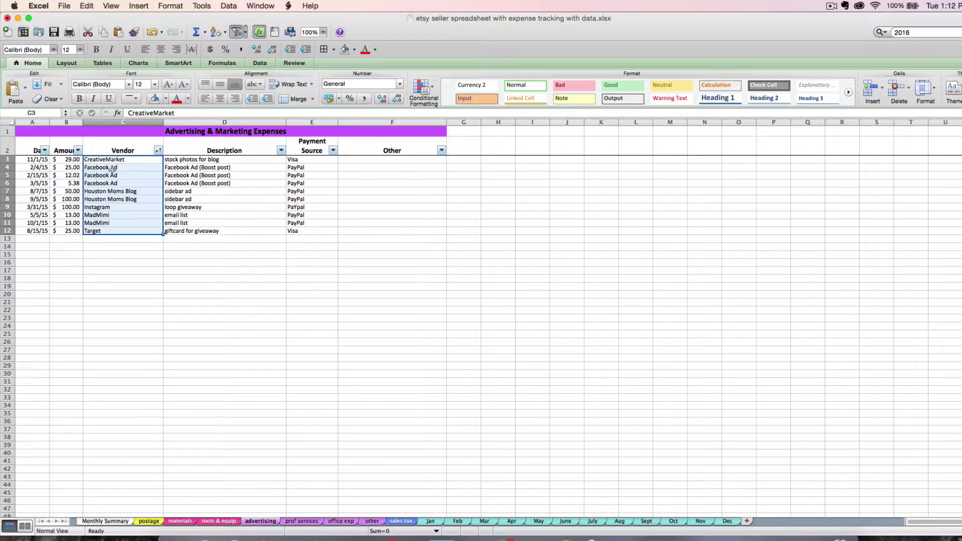
# Step: Filter the Vendor column to Facebook Ad only, leaving rows of 25.00, 12.02 and 5.38
pyautogui.click(102, 183)
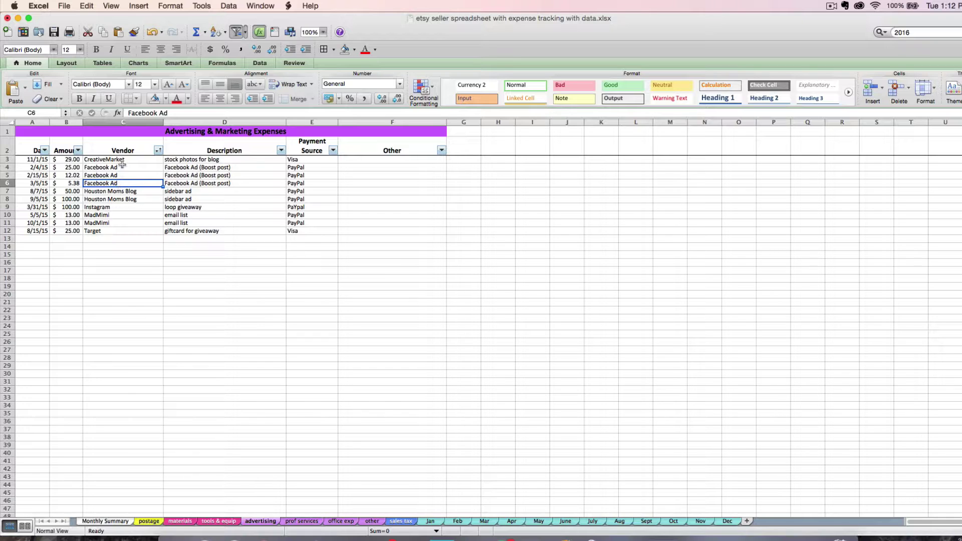
pyautogui.click(158, 150)
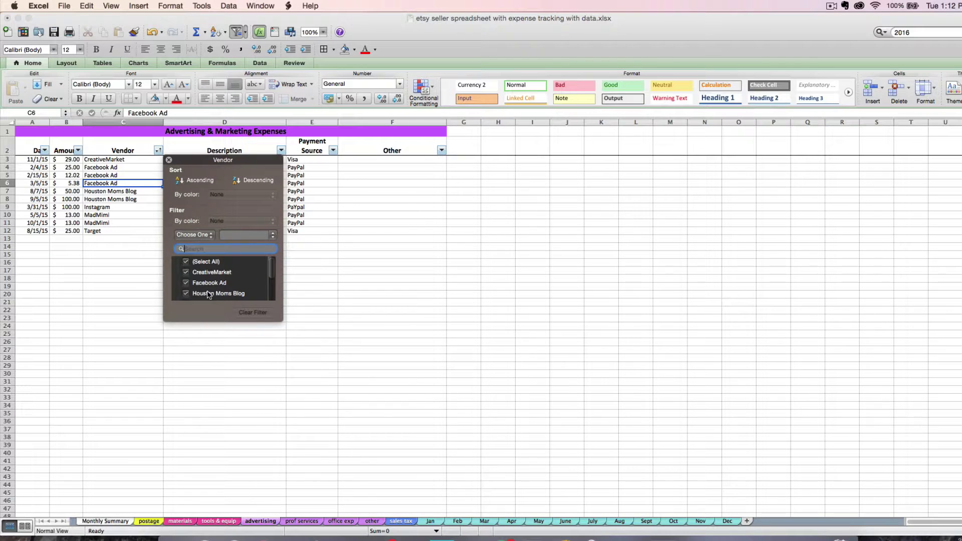
pyautogui.click(186, 261)
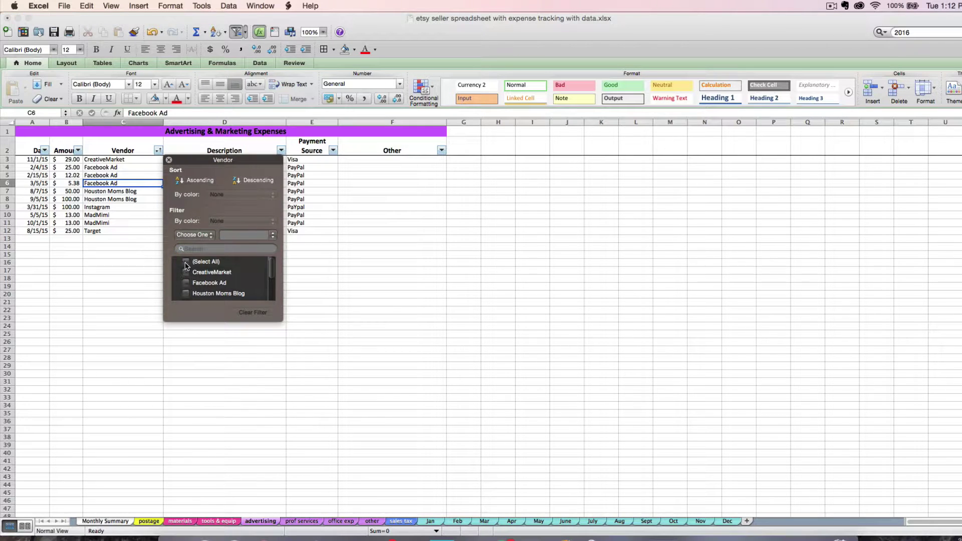
pyautogui.scroll(-1, 187, 280)
pyautogui.click(186, 280)
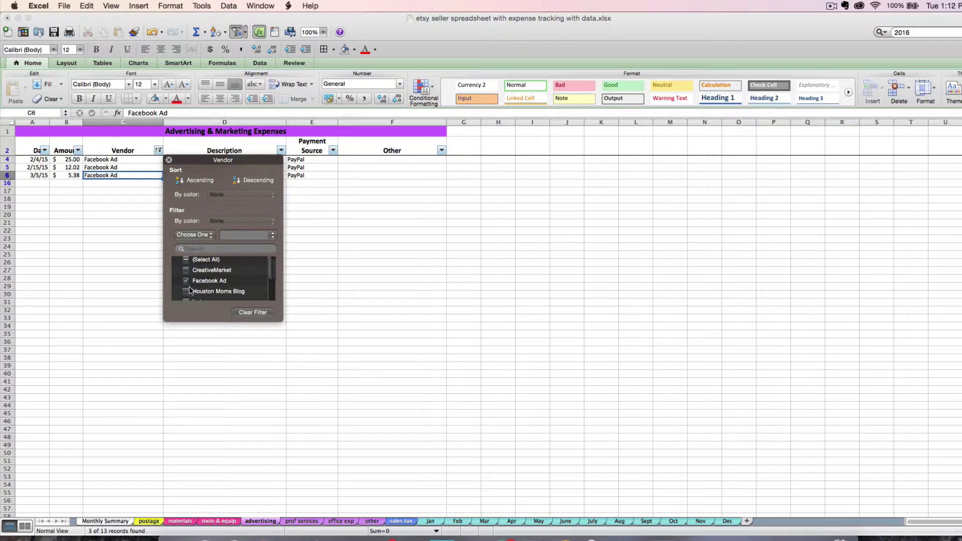
pyautogui.click(169, 160)
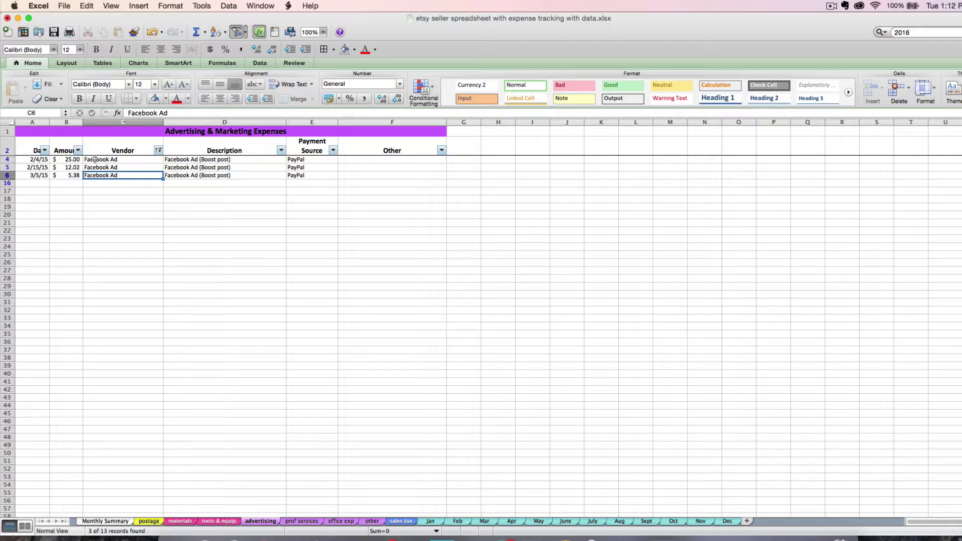
pyautogui.click(158, 150)
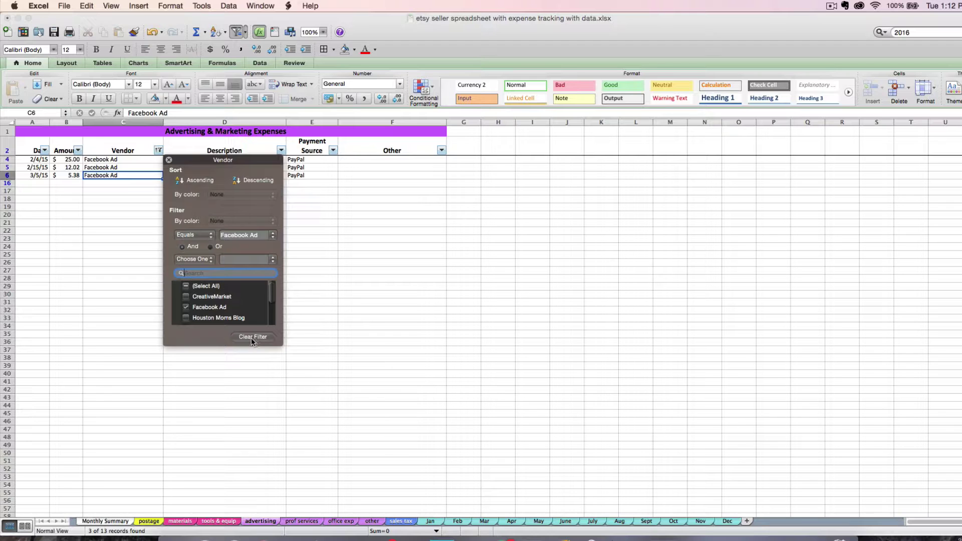
# Step: Clear the Facebook Ad filter and sort all ten expenses by Date, 2/4/15 to 11/1/15
pyautogui.click(251, 338)
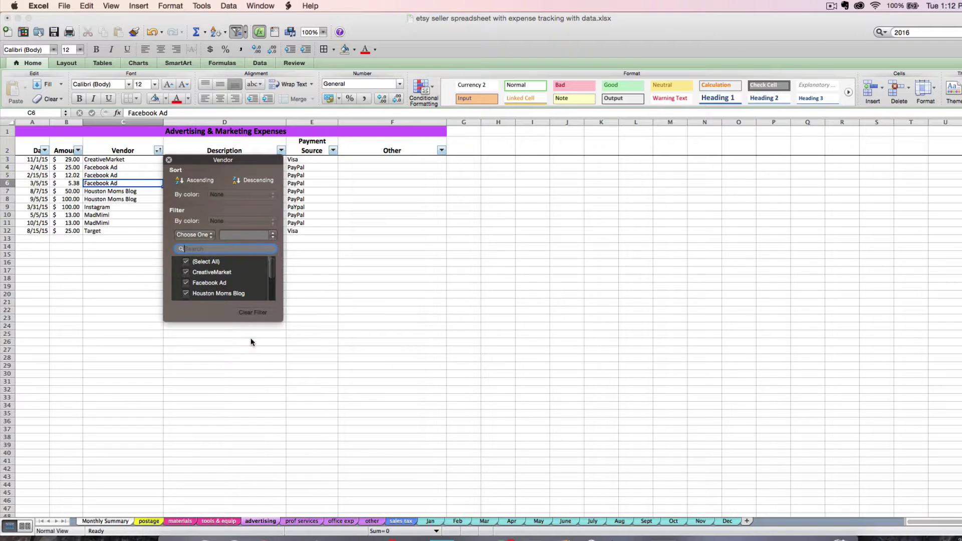
pyautogui.click(169, 159)
pyautogui.click(45, 150)
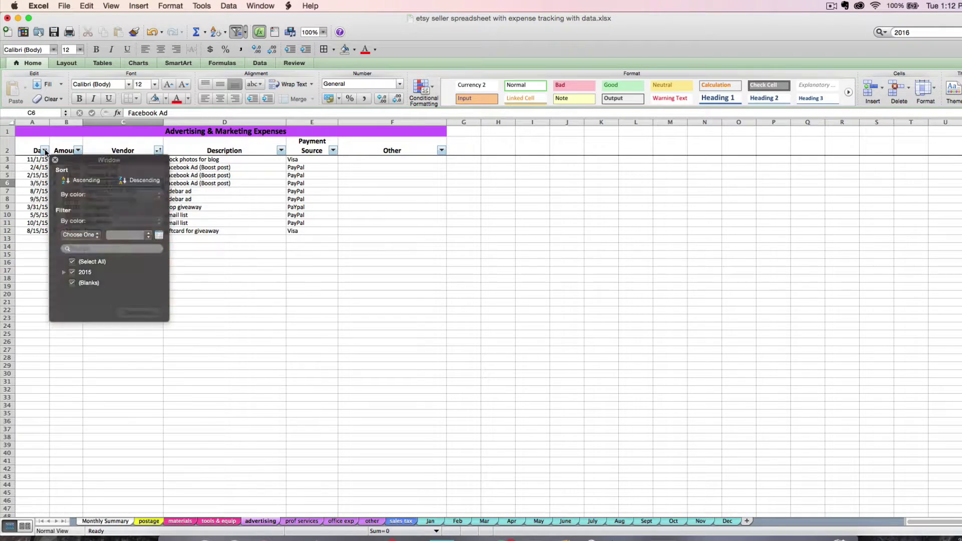
pyautogui.click(73, 181)
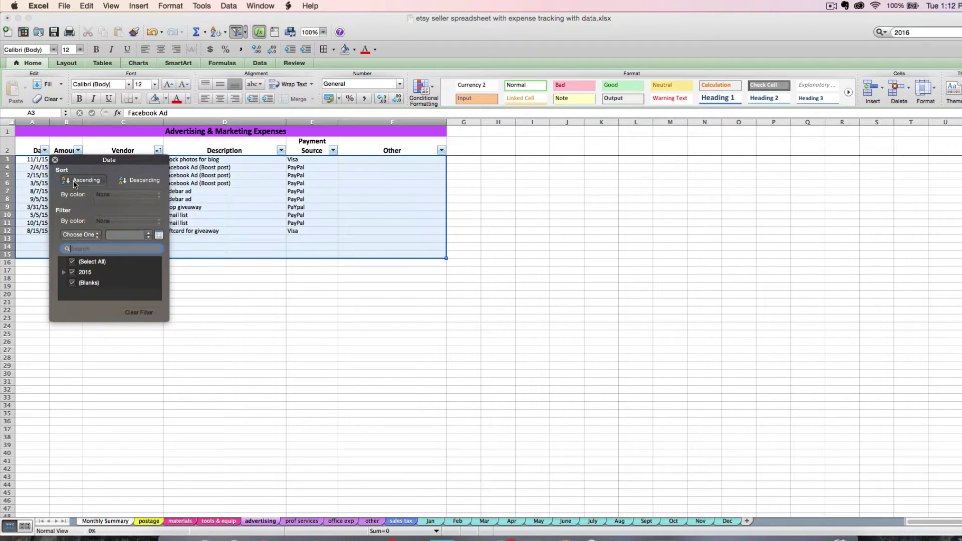
pyautogui.click(56, 160)
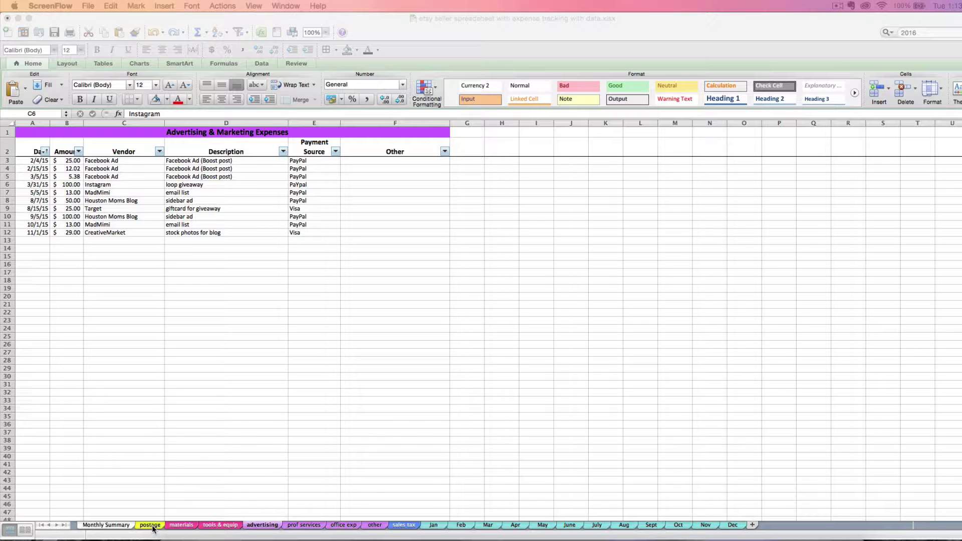
# Step: Return to the 2016 workbook's Monthly Summary showing 8,861.39 net profit
pyautogui.click(123, 526)
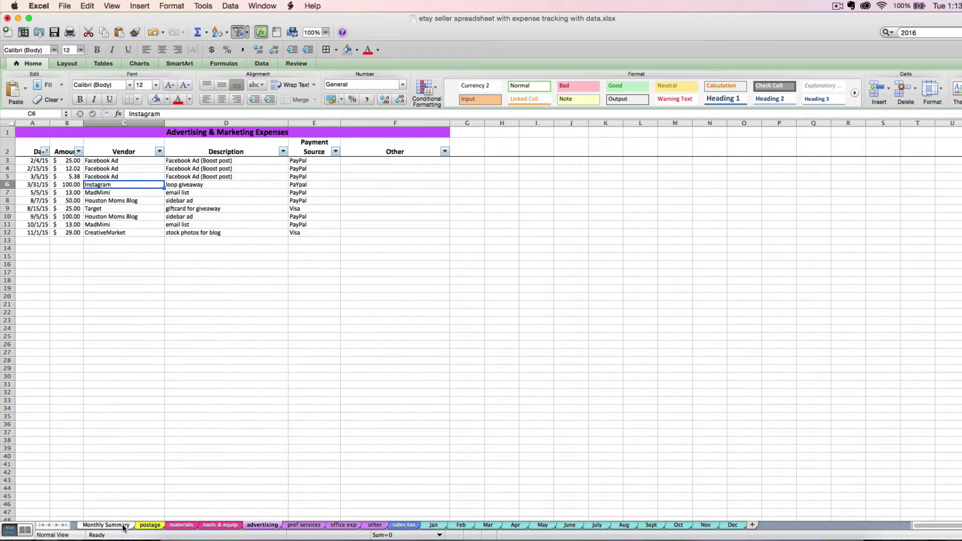
pyautogui.click(106, 525)
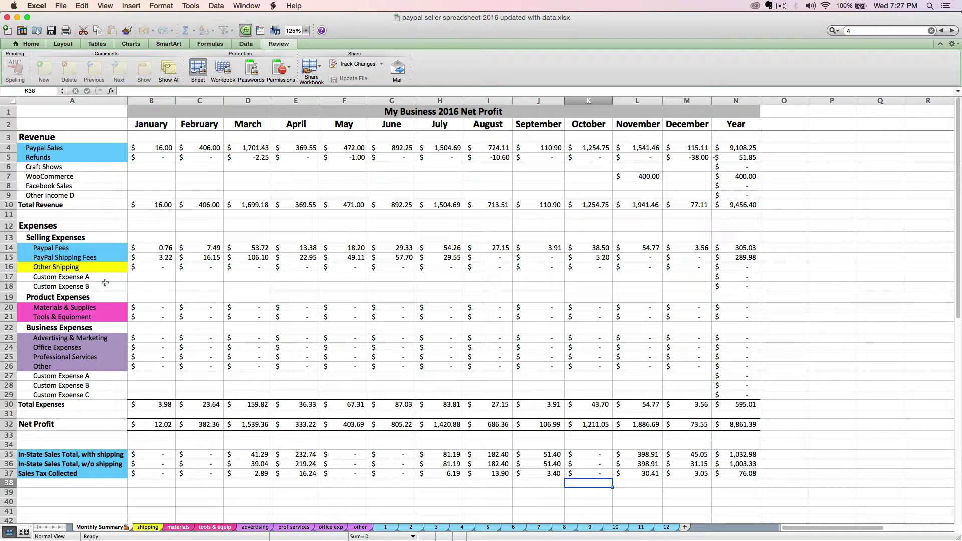
pyautogui.click(40, 257)
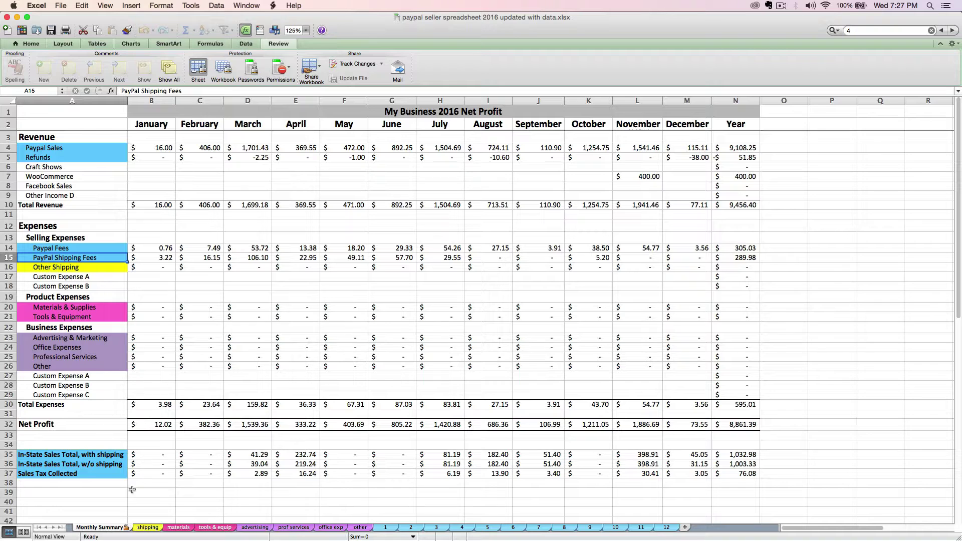
pyautogui.click(360, 527)
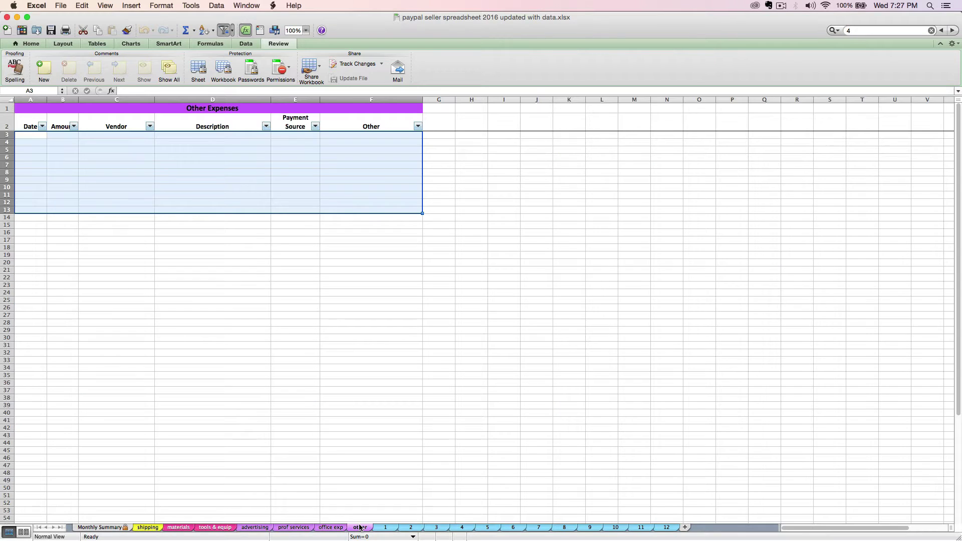
pyautogui.click(352, 335)
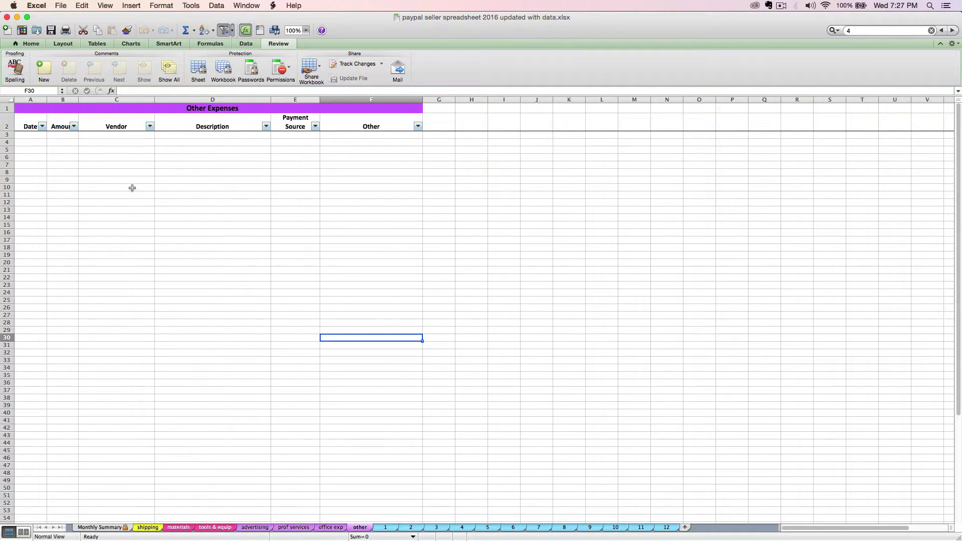
pyautogui.click(107, 527)
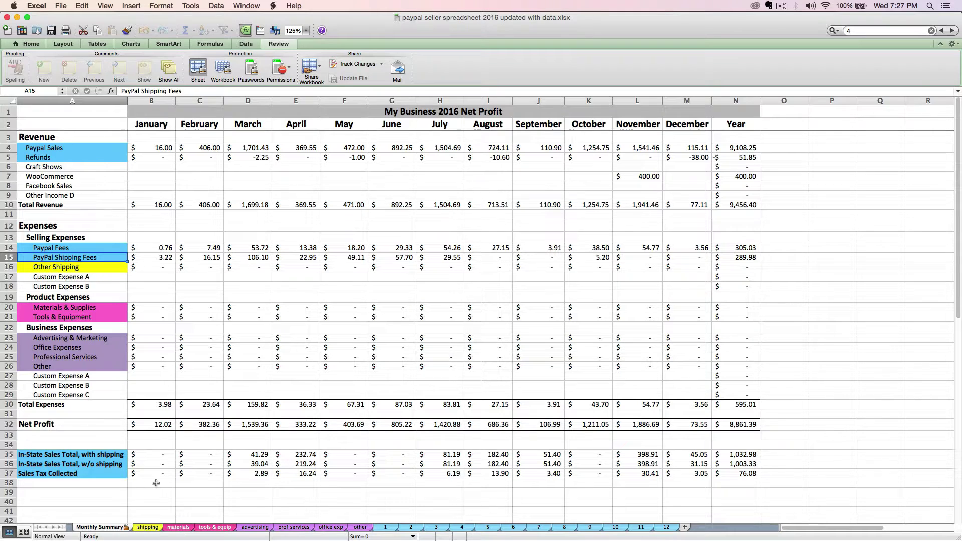
pyautogui.click(94, 308)
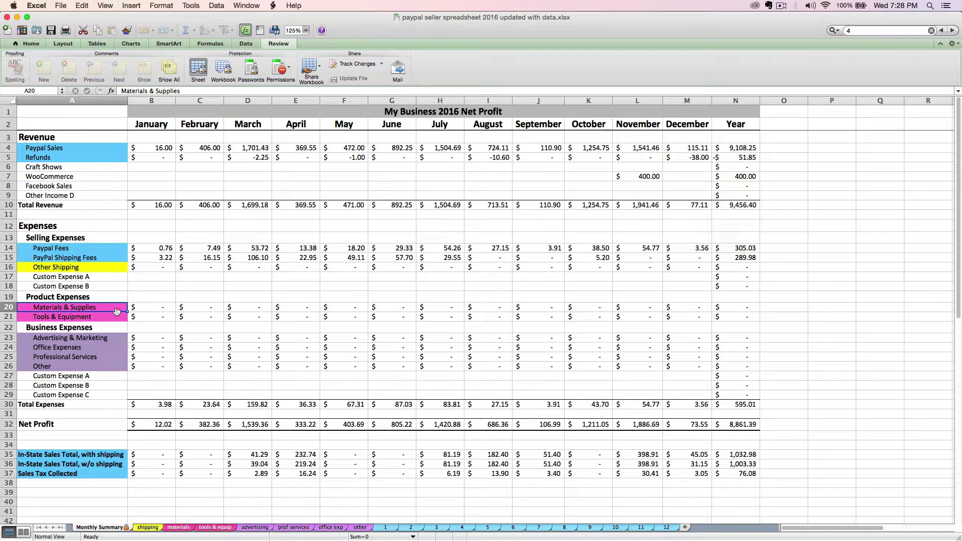
pyautogui.click(180, 527)
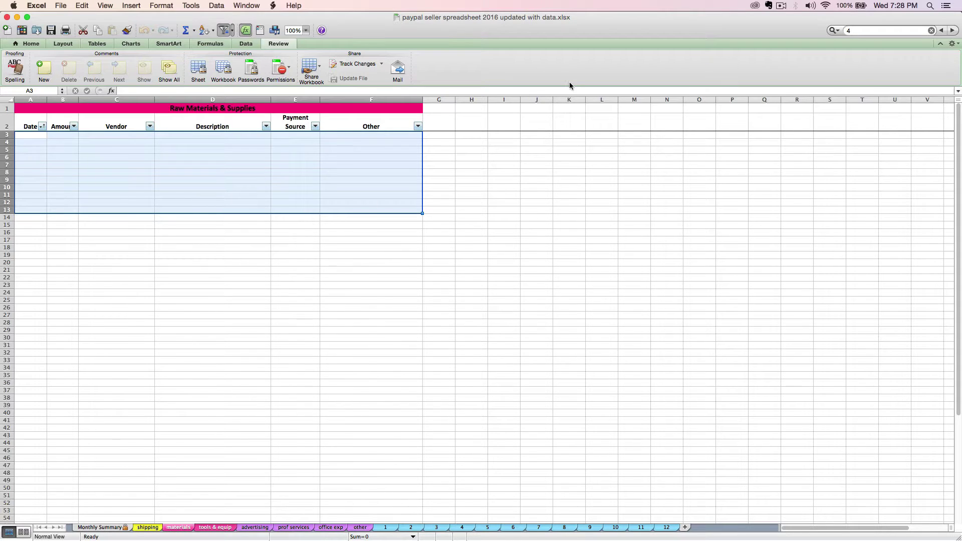
pyautogui.hotkey('ctrl', 'pageup')
pyautogui.hotkey('ctrl', 'pageup')
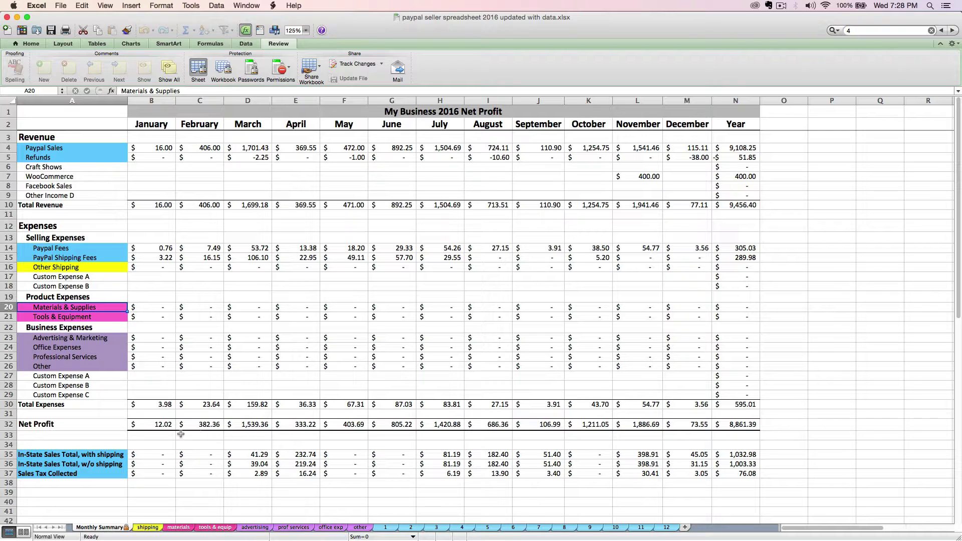
pyautogui.click(151, 427)
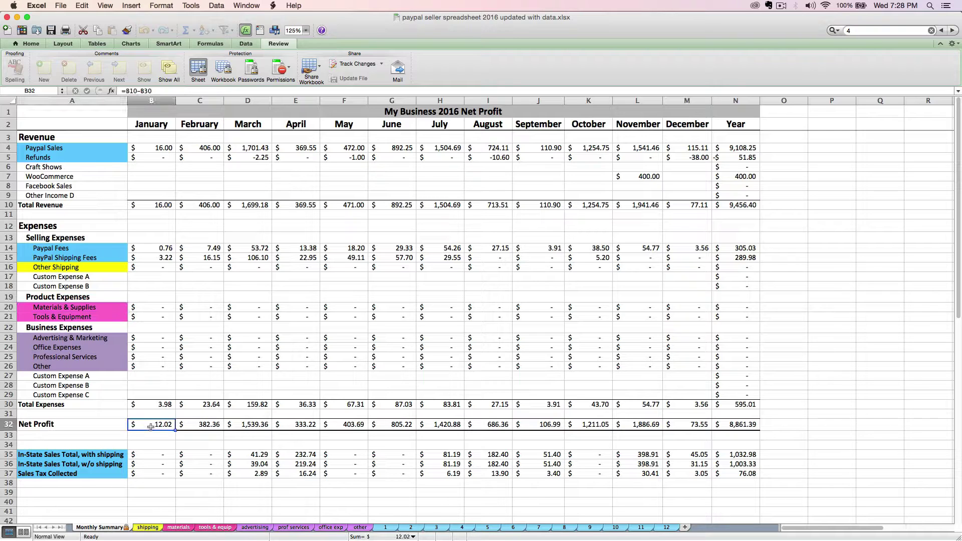